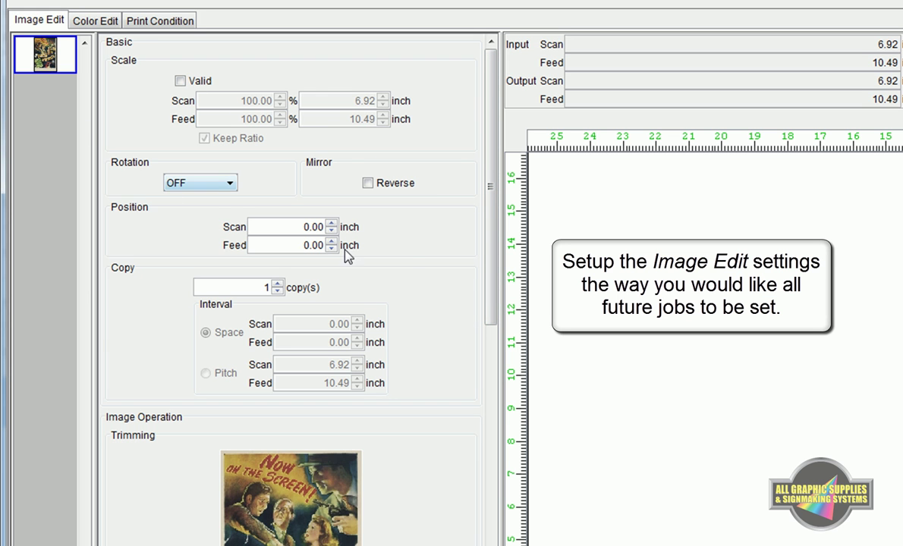
# Step: Switch the job's Color Edit rendering from 8-bit to 16-bit
pyautogui.moveTo(492, 242); pyautogui.dragTo(493, 279)
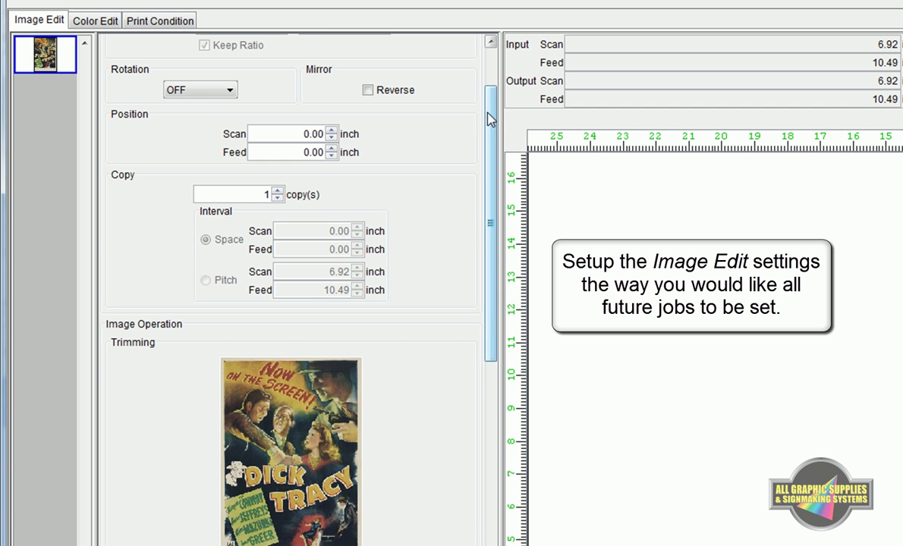
pyautogui.moveTo(486, 117); pyautogui.dragTo(453, 129)
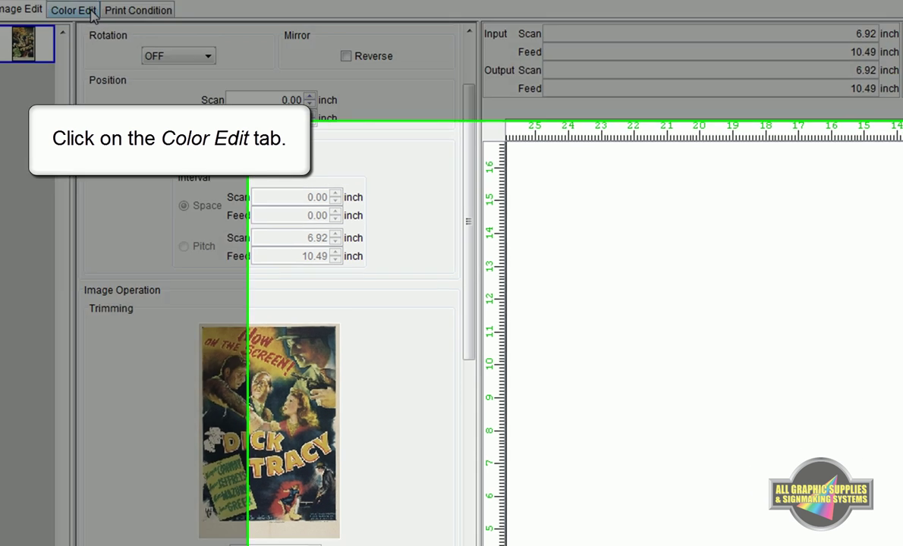
pyautogui.click(92, 15)
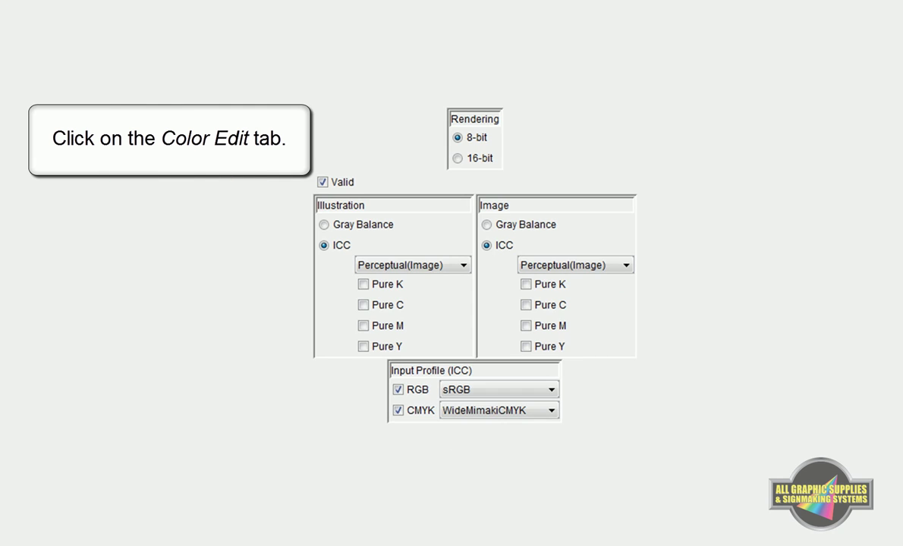
pyautogui.click(461, 162)
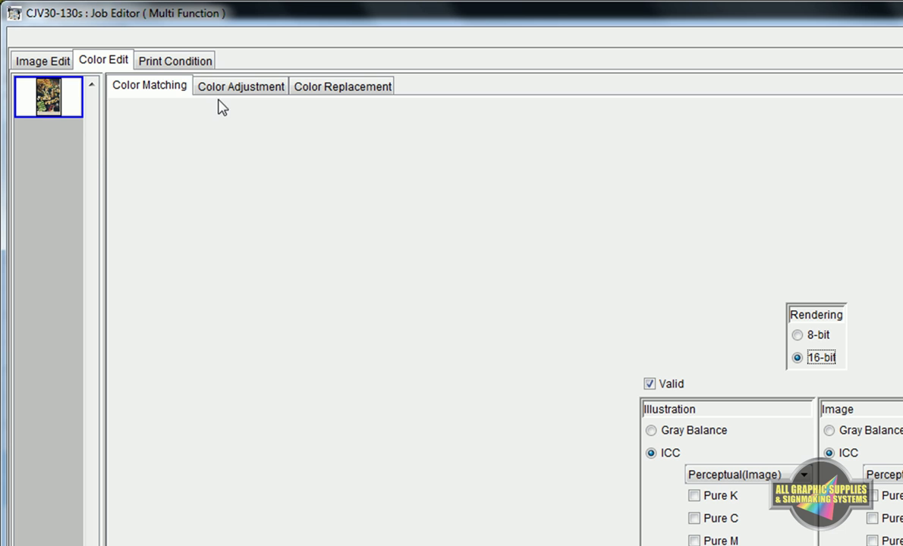
# Step: Set the job's print condition to the ES3 CMYK inkset and RI2-RM-Paper-Matte media
pyautogui.click(179, 63)
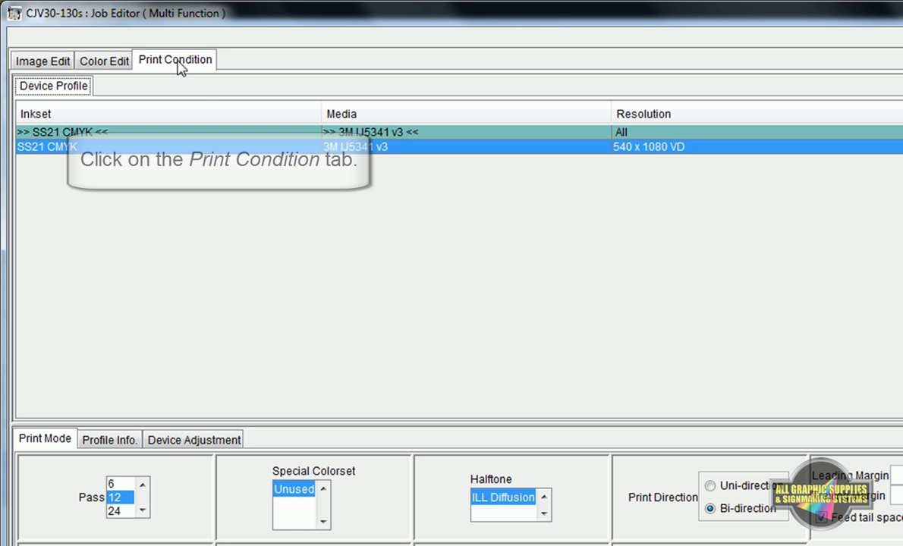
pyautogui.click(211, 132)
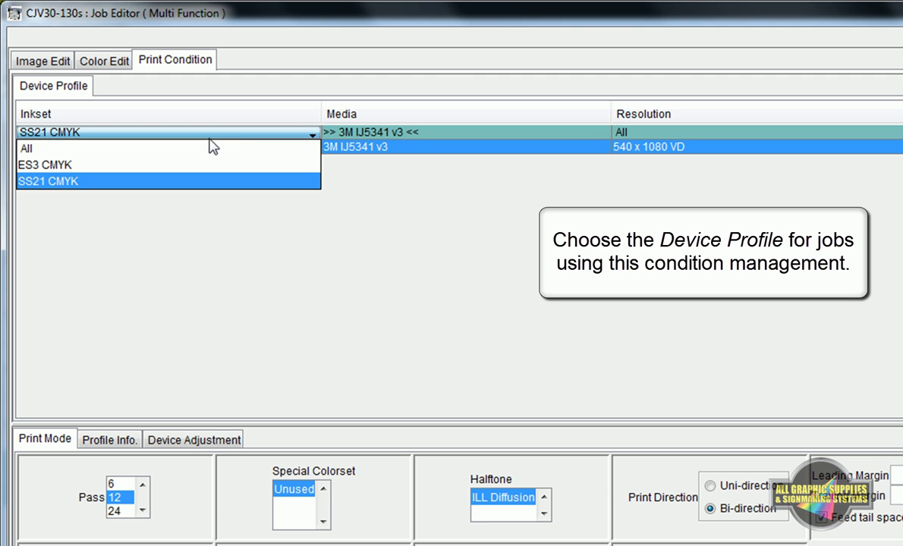
pyautogui.click(203, 167)
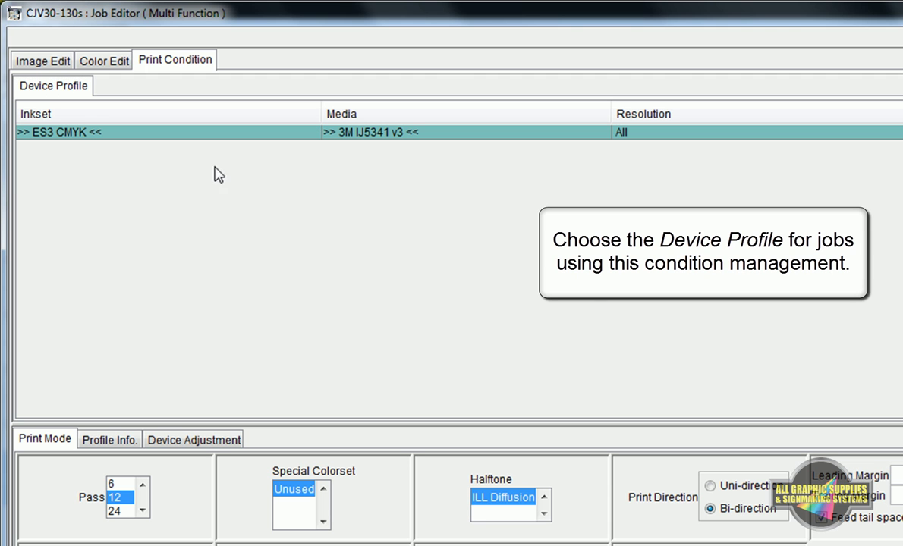
pyautogui.click(397, 135)
pyautogui.scroll(-3, 578, 198)
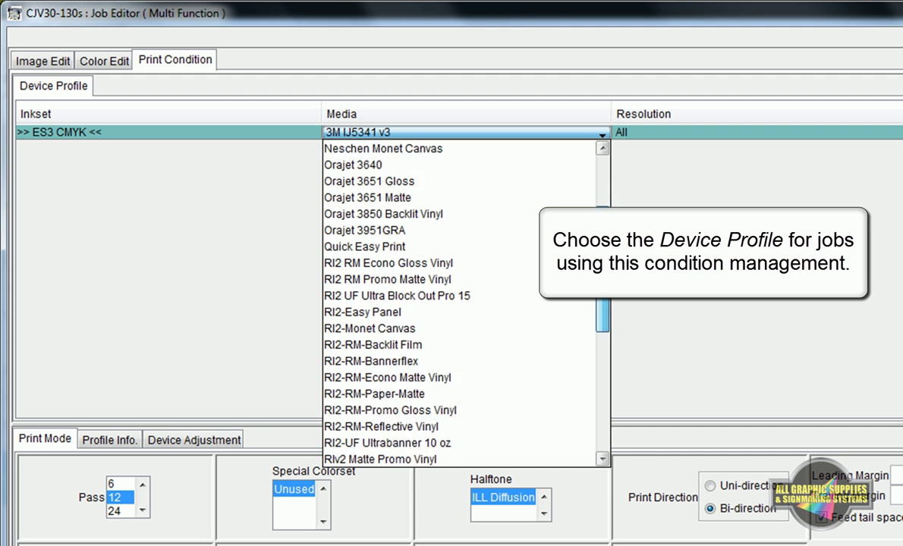
pyautogui.moveTo(605, 259); pyautogui.dragTo(607, 306)
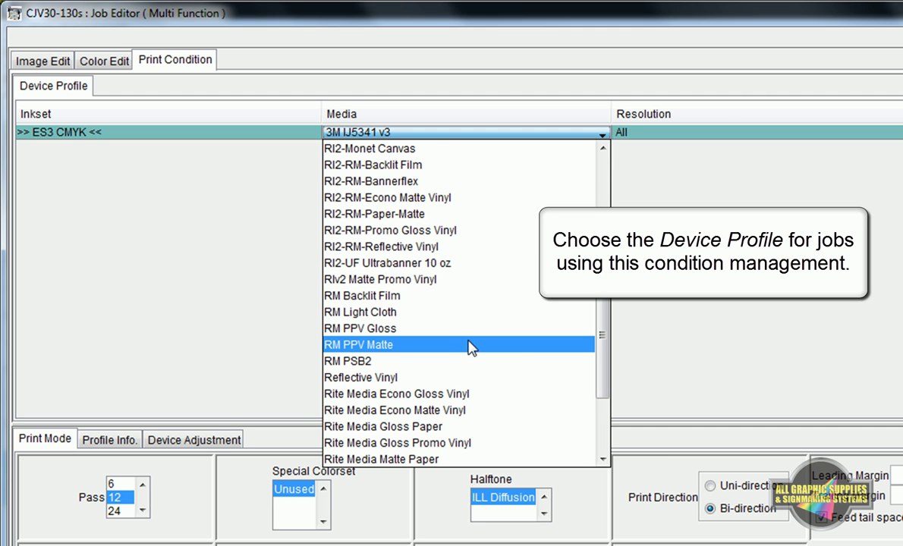
pyautogui.moveTo(605, 345); pyautogui.dragTo(604, 300)
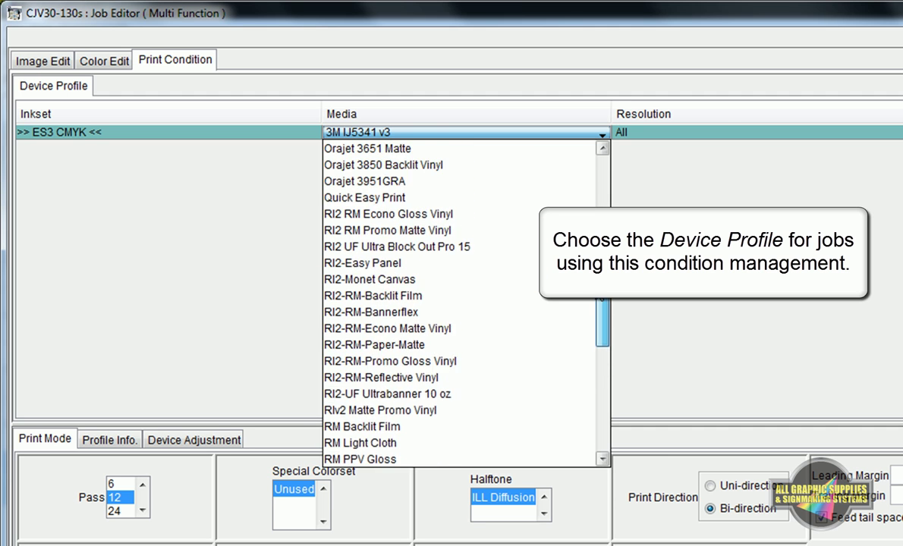
pyautogui.click(496, 348)
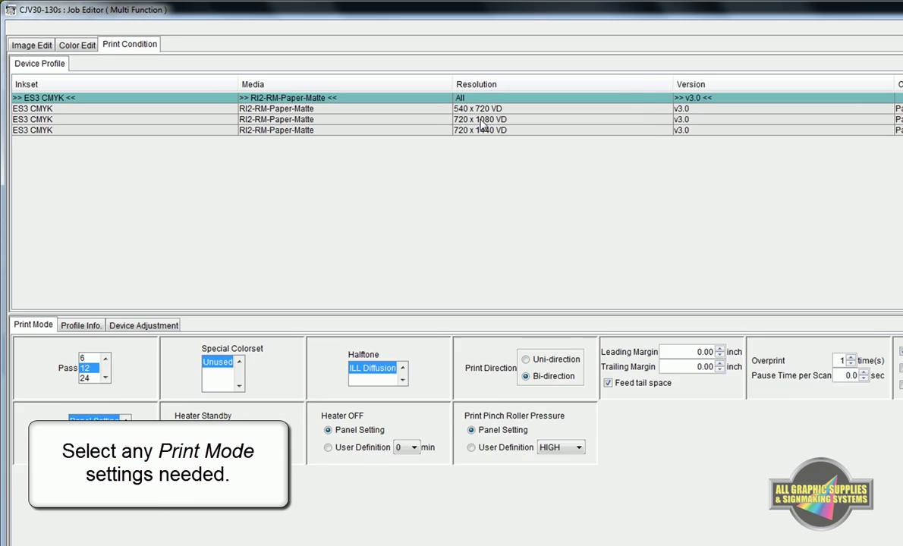
# Step: Use the 720 x 1080 VD profile with Uni-direction printing, then open Condition Management
pyautogui.click(482, 120)
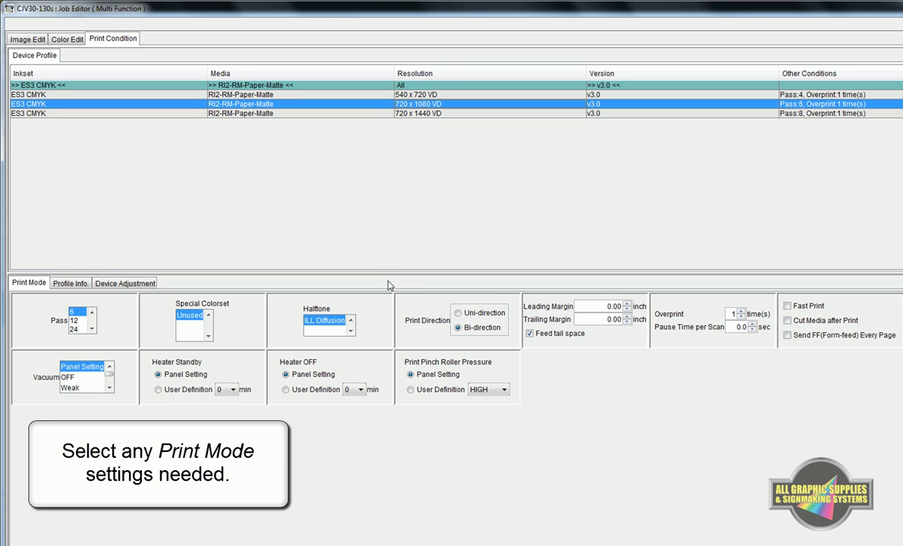
pyautogui.click(502, 320)
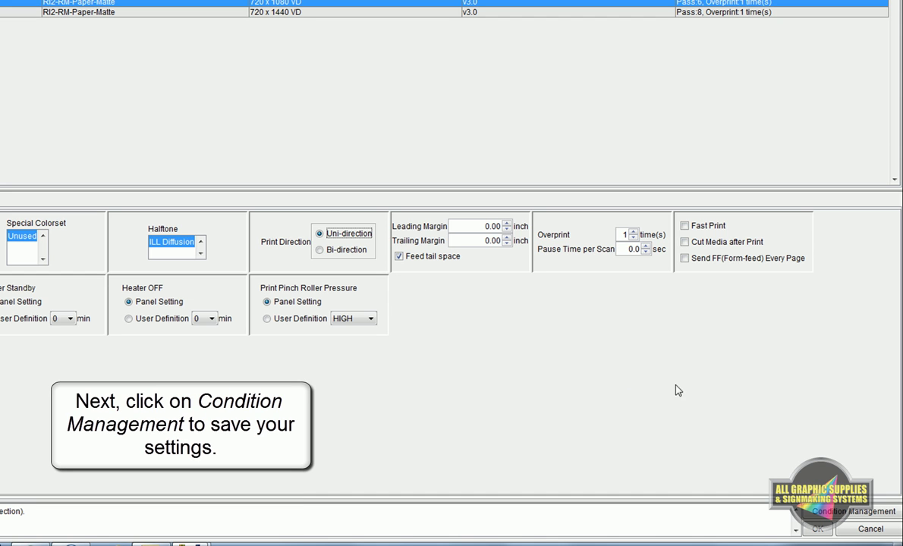
pyautogui.click(863, 513)
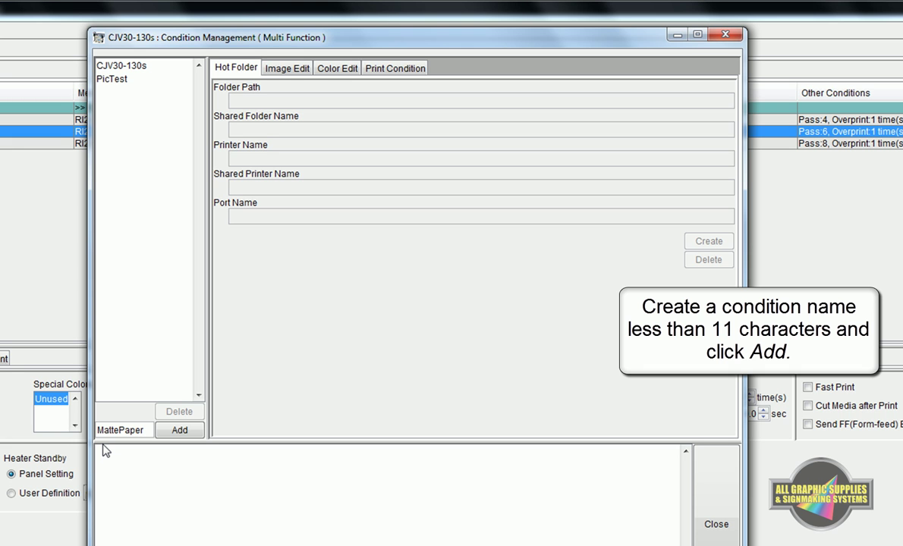
# Step: Add a new saved condition named 'MattePaper'
pyautogui.click(187, 435)
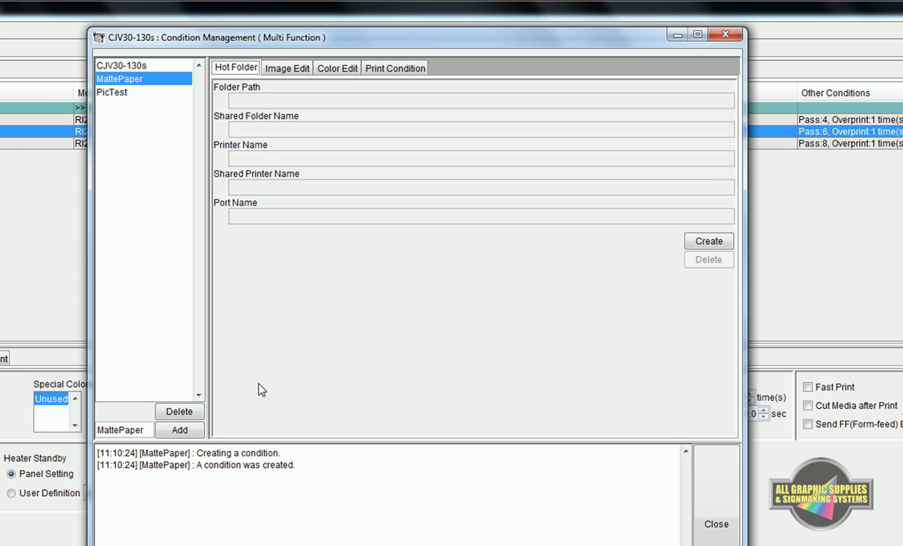
# Step: Update the MattePaper condition with the job's Print Condition and Image Edit settings
pyautogui.click(412, 70)
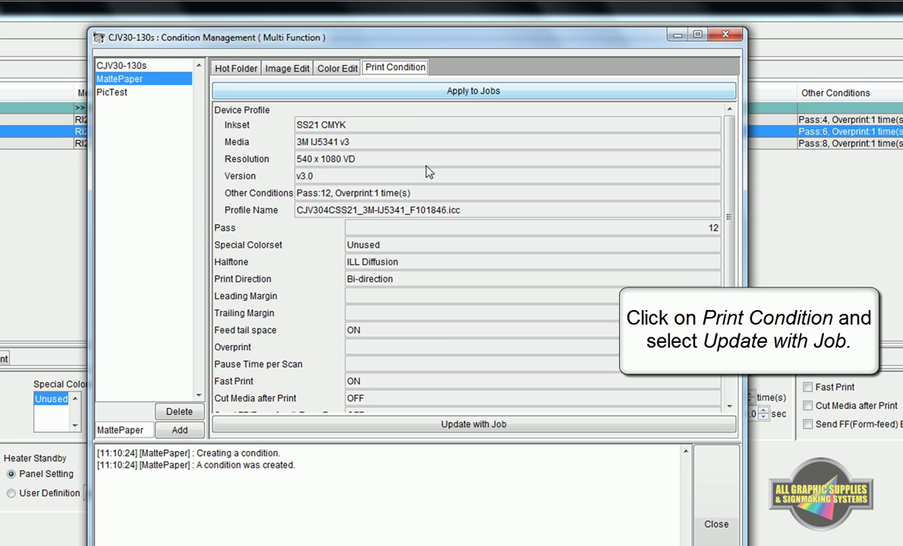
pyautogui.click(455, 424)
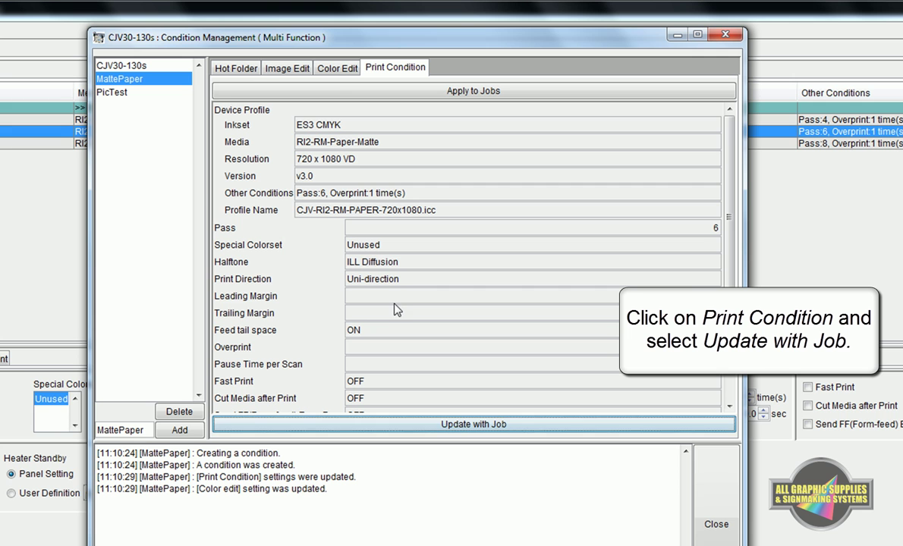
pyautogui.click(337, 70)
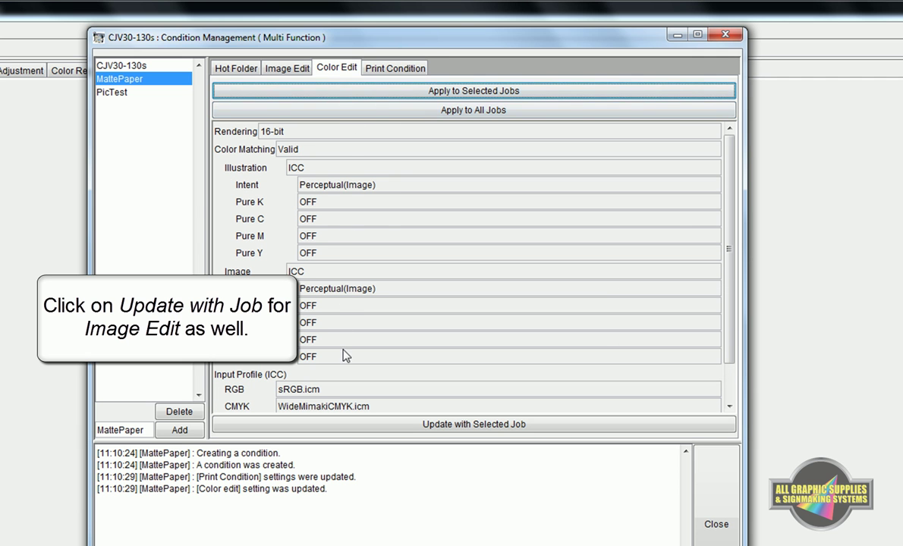
pyautogui.click(276, 67)
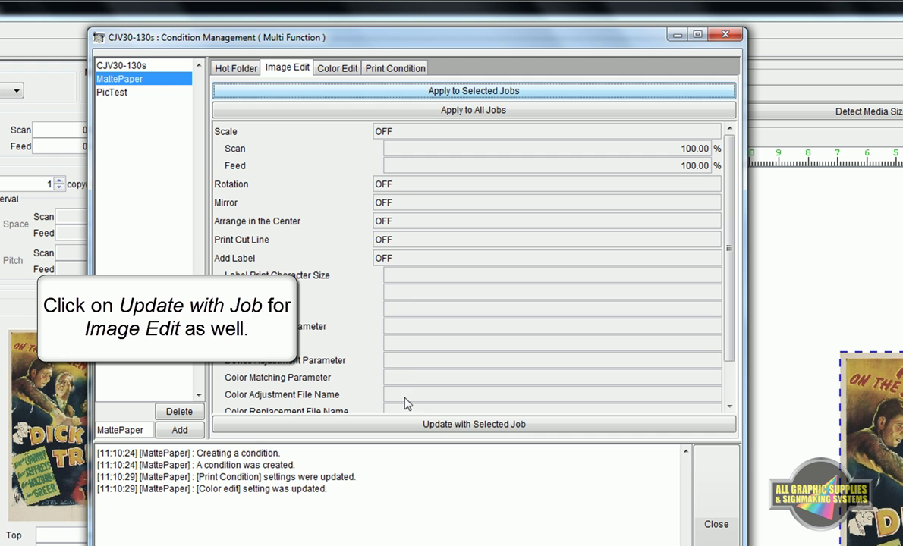
pyautogui.click(419, 425)
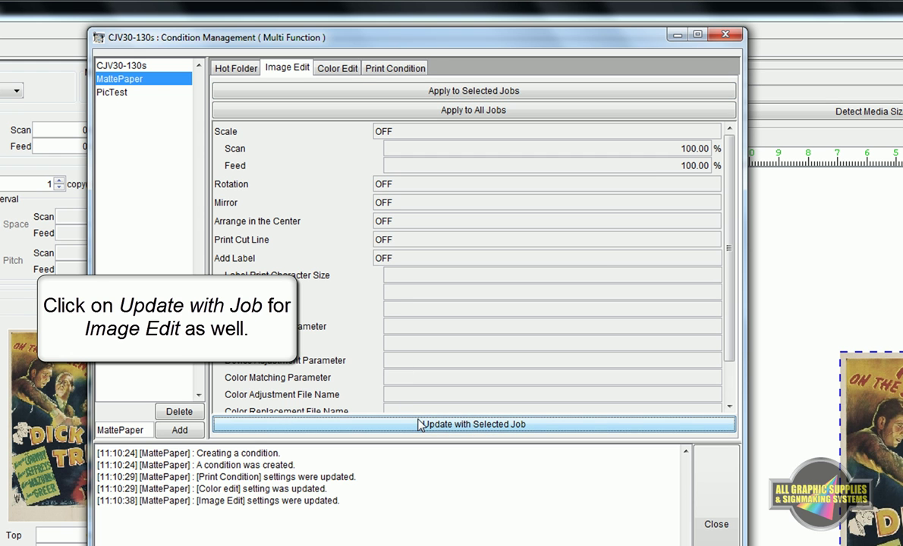
# Step: Create a MattePaper hot folder, close Condition Management, and save the dick_tracy.jpg job settings
pyautogui.click(240, 71)
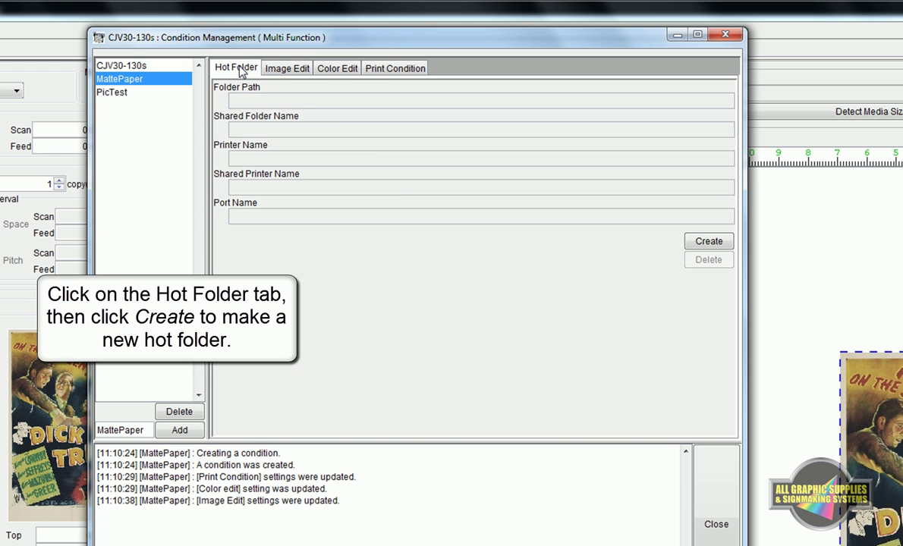
pyautogui.click(690, 243)
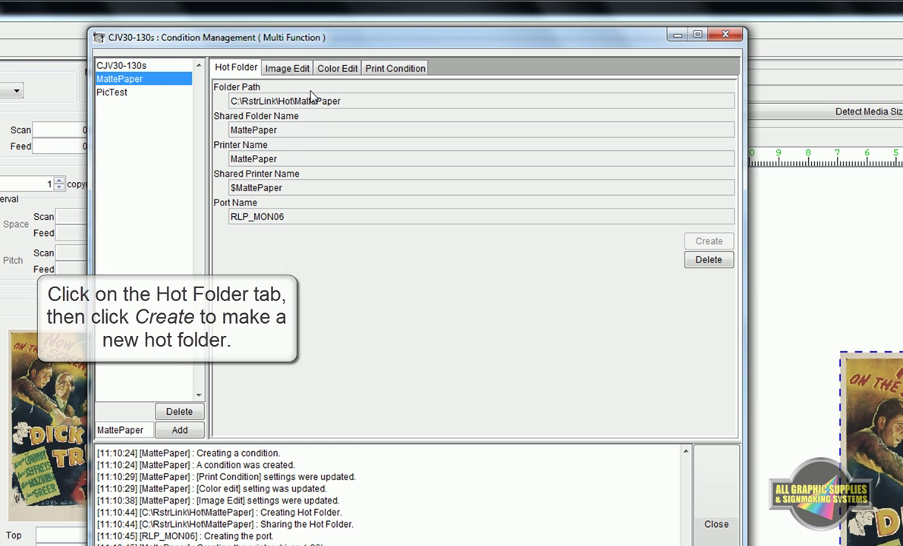
pyautogui.click(705, 481)
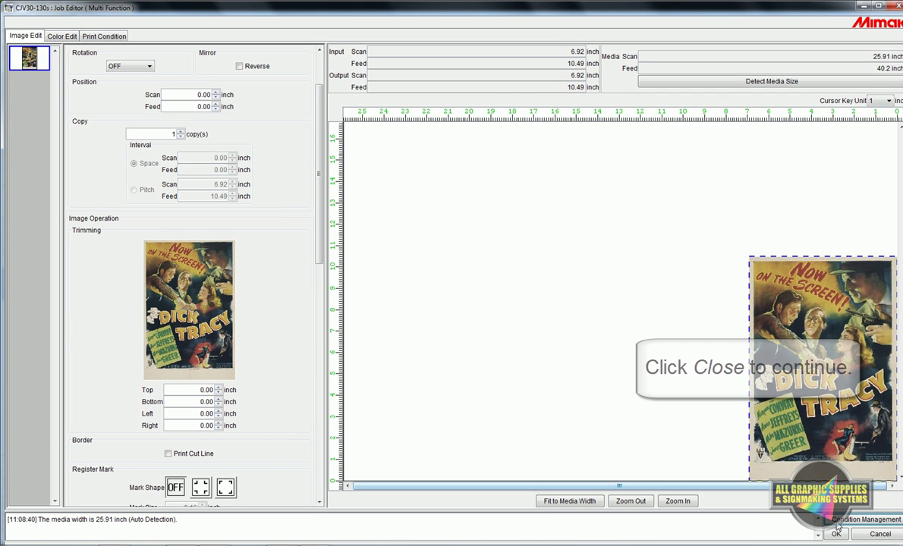
pyautogui.click(838, 535)
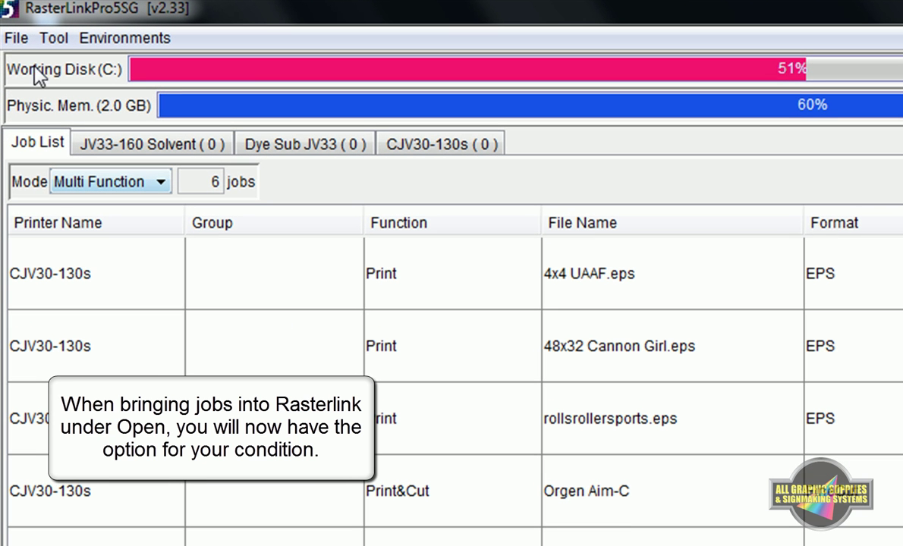
# Step: Open the Poster image as a new job using the MattePaper condition
pyautogui.click(8, 40)
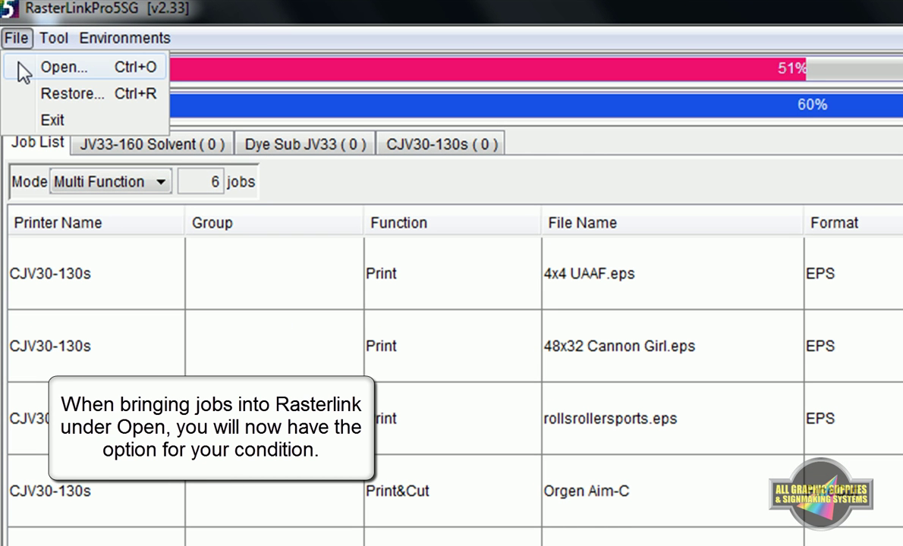
pyautogui.click(19, 66)
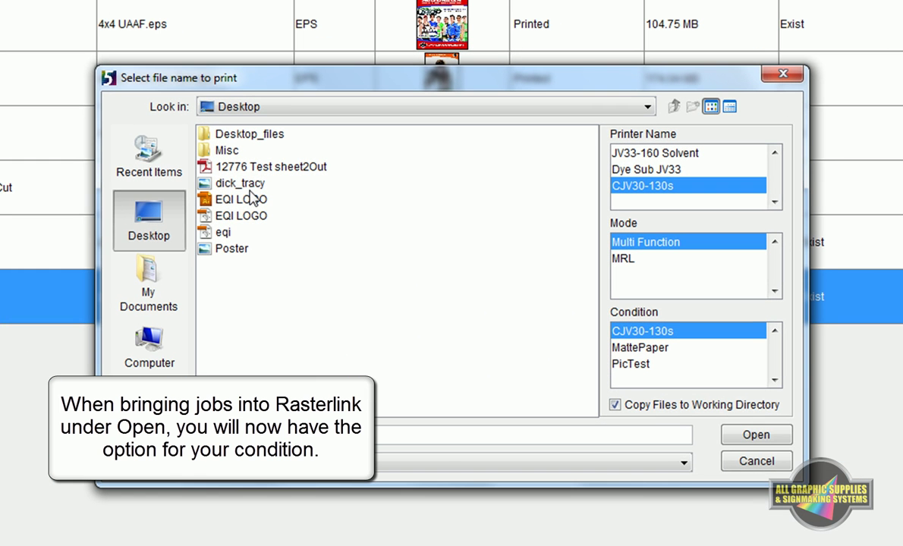
pyautogui.click(244, 254)
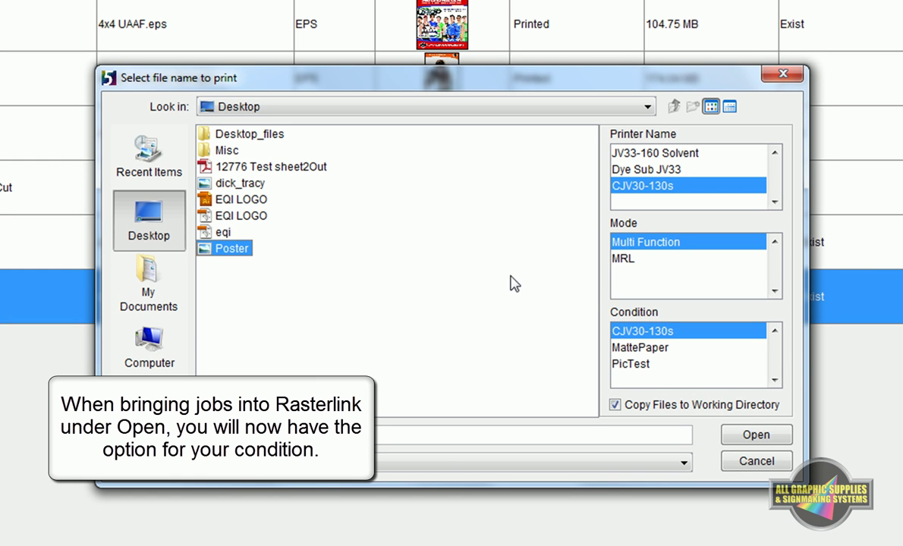
pyautogui.click(647, 353)
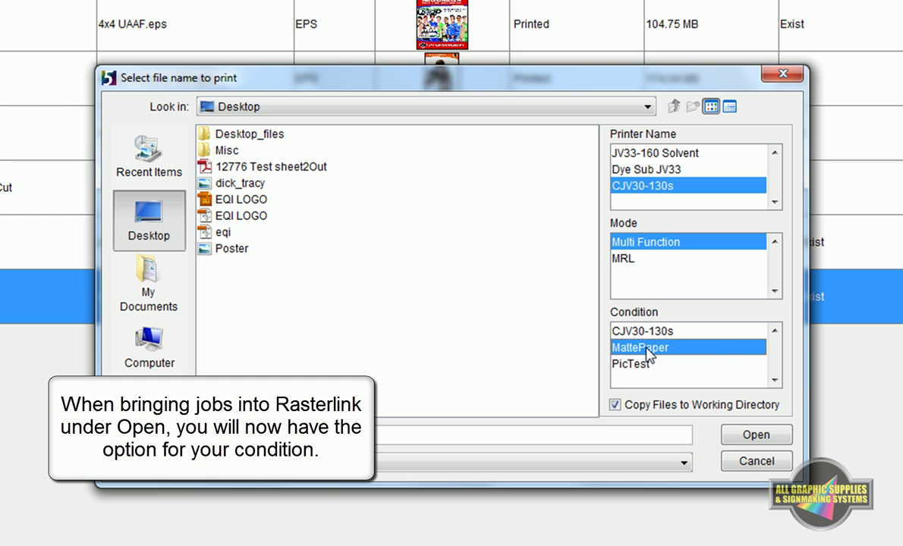
pyautogui.click(756, 436)
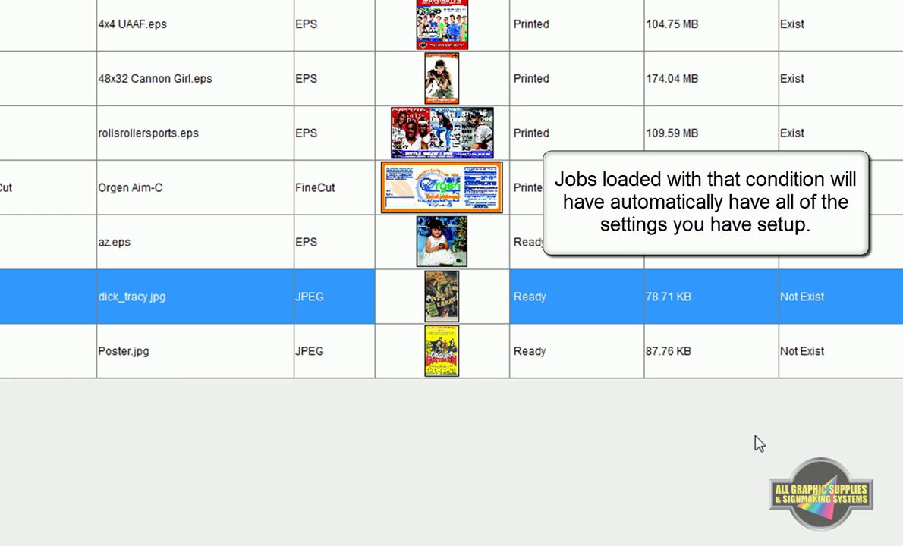
# Step: Open the Poster.jpg job in the Job Editor and view its Print Condition settings
pyautogui.click(471, 362)
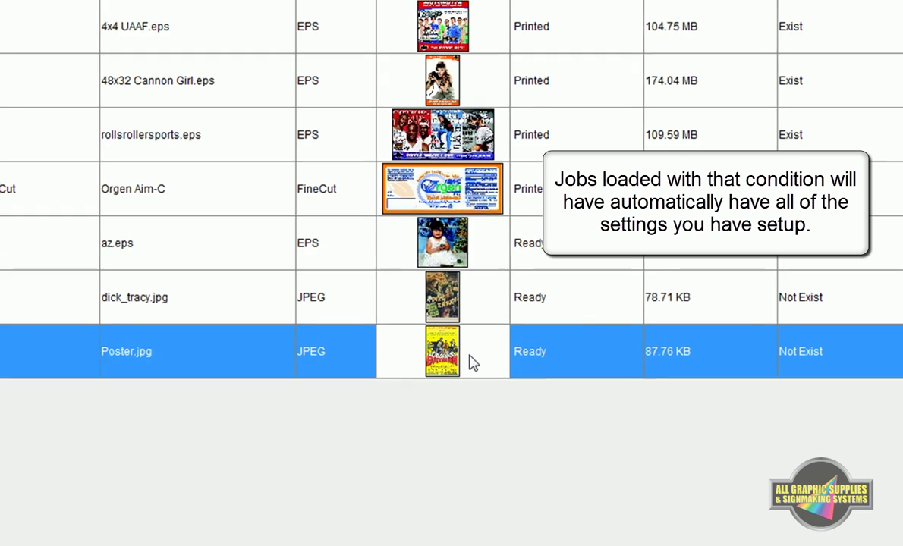
pyautogui.doubleClick(471, 363)
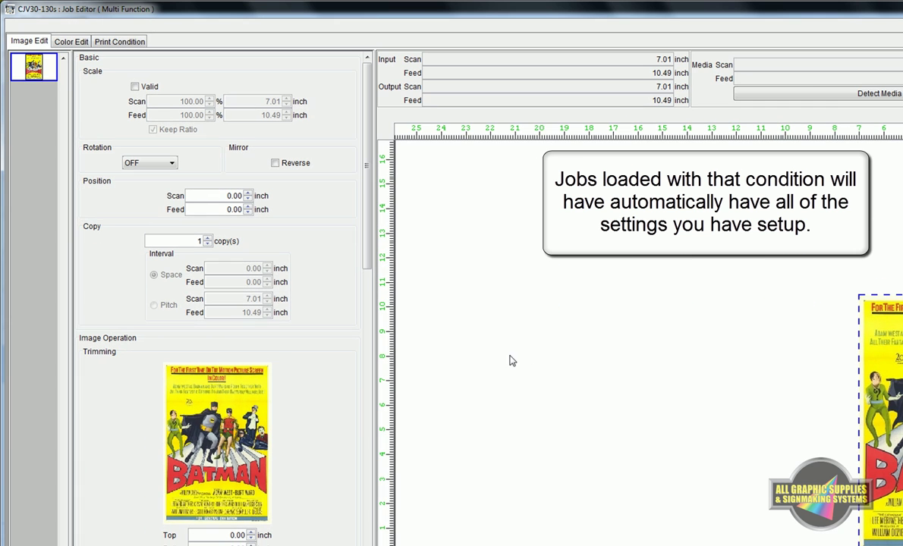
pyautogui.click(128, 44)
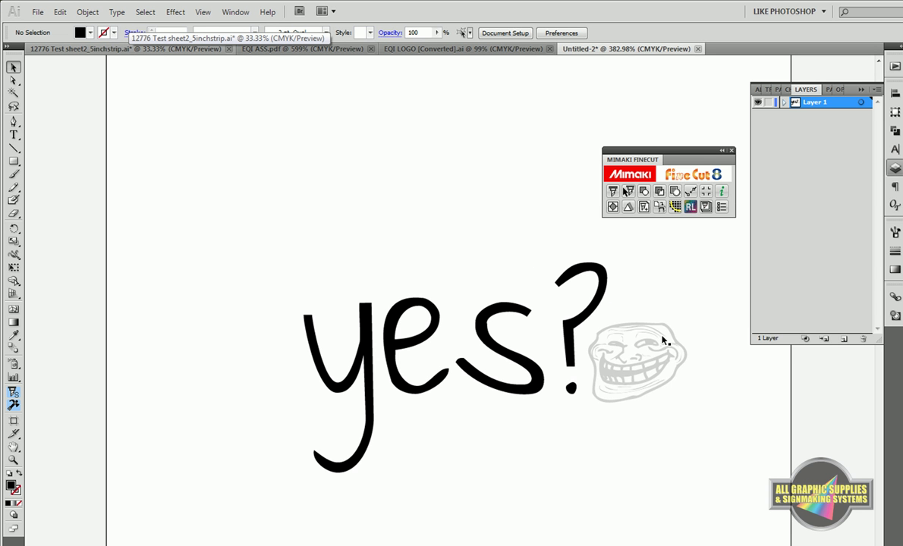
# Step: Output the 'yes?' artwork through FineCut to the Hot\MattePaper hot folder, accepting EPS options
pyautogui.click(641, 190)
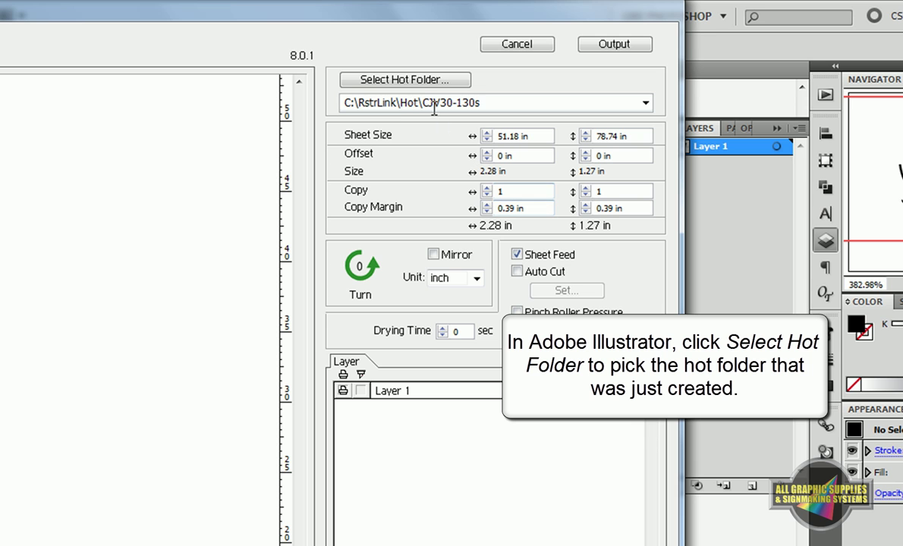
pyautogui.click(425, 85)
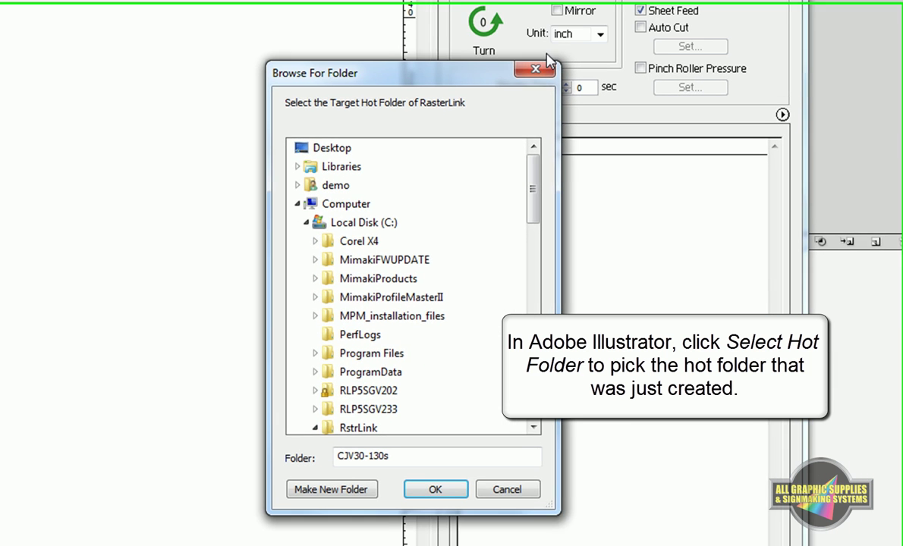
pyautogui.moveTo(532, 177); pyautogui.dragTo(523, 284)
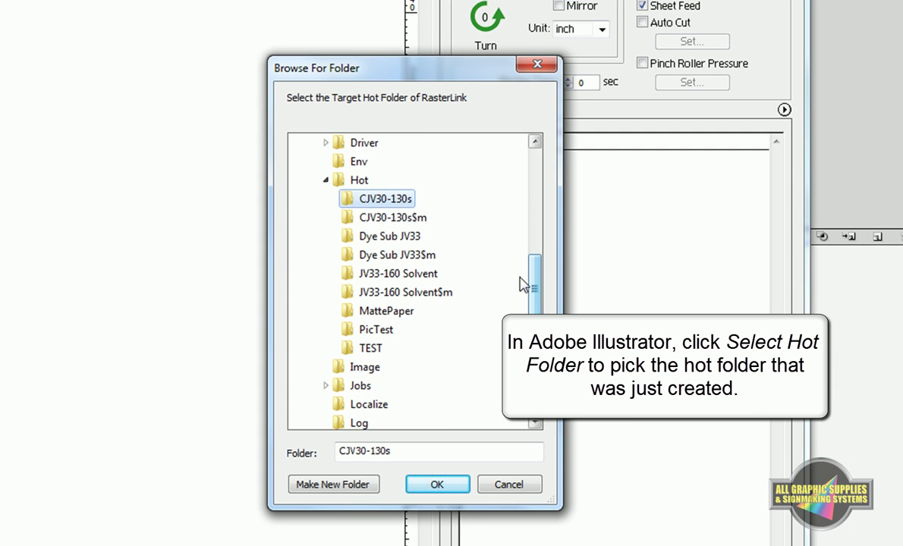
pyautogui.click(380, 310)
pyautogui.click(423, 489)
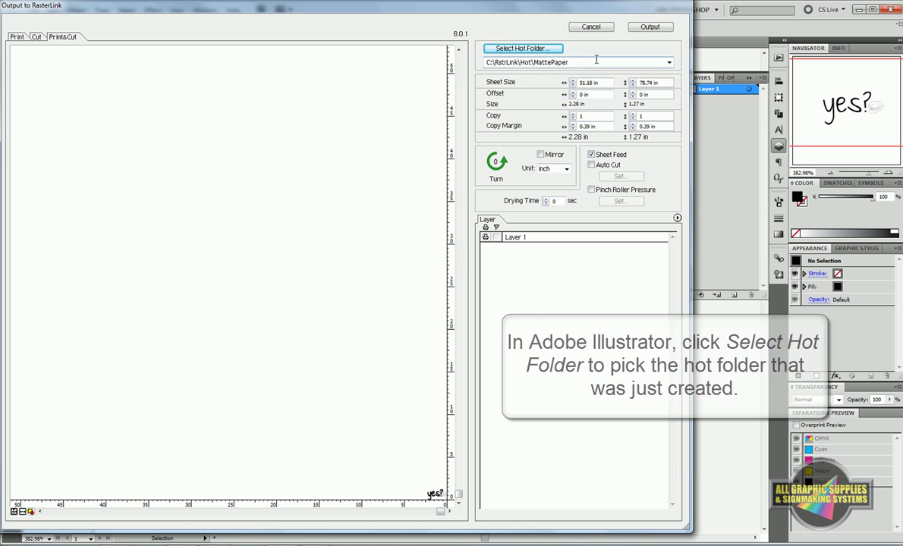
pyautogui.click(645, 28)
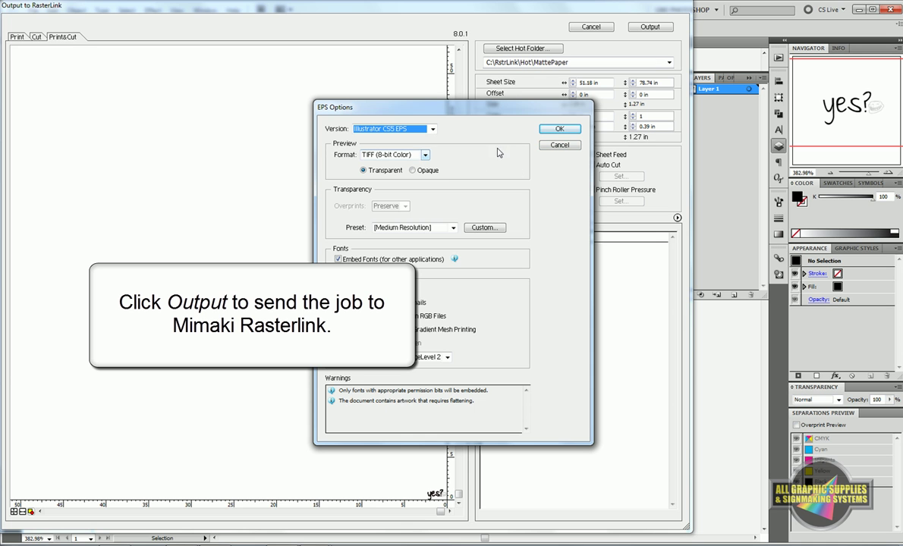
pyautogui.click(558, 128)
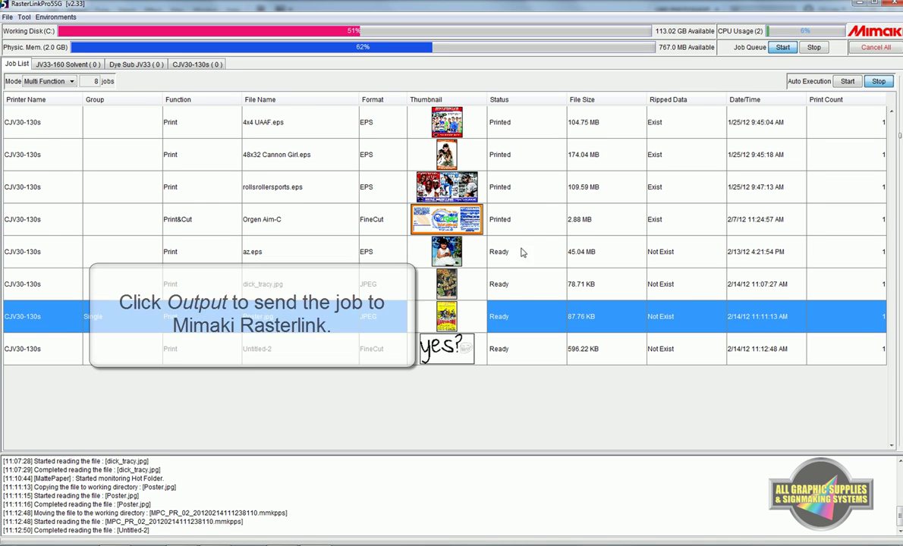
pyautogui.doubleClick(486, 351)
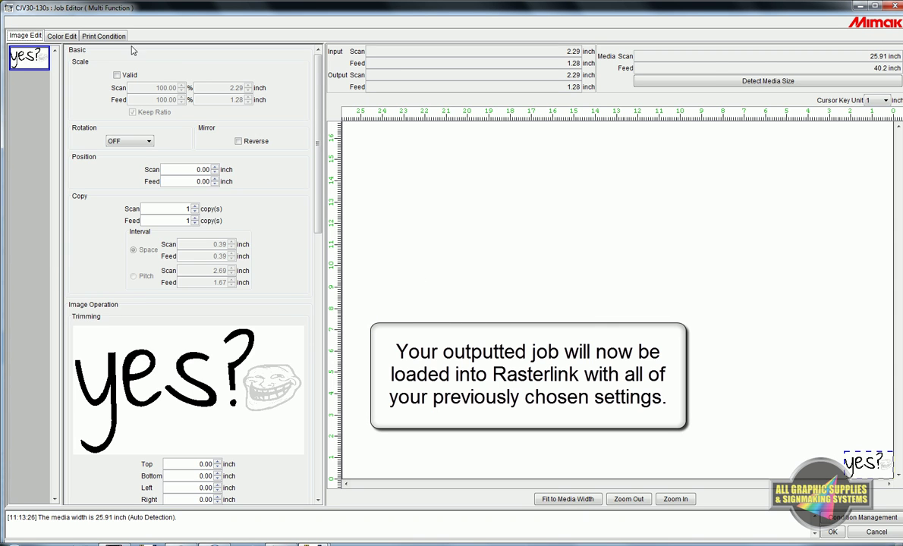
pyautogui.click(110, 36)
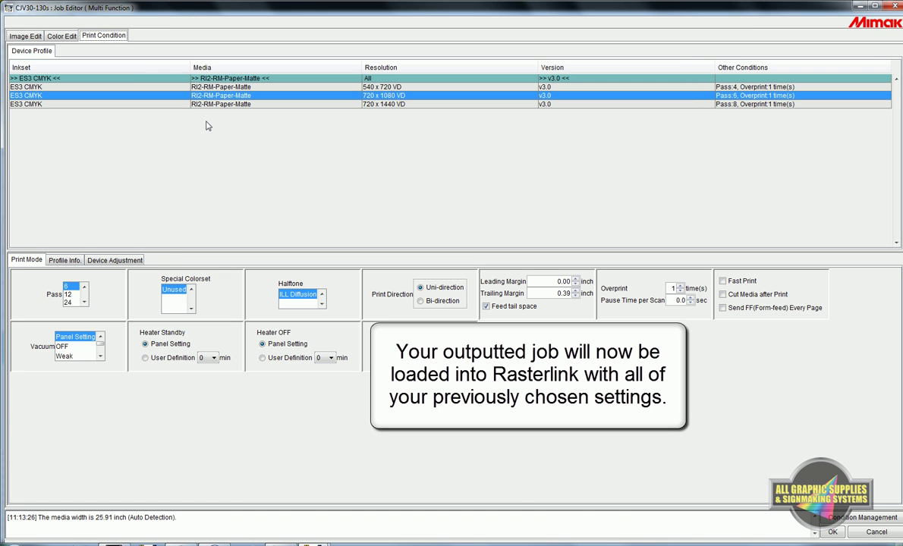
pyautogui.click(65, 36)
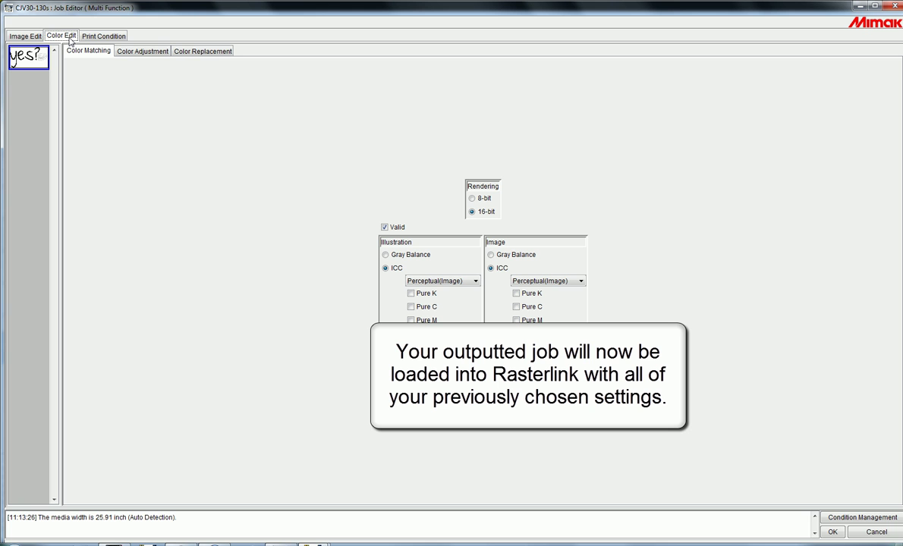
pyautogui.click(833, 532)
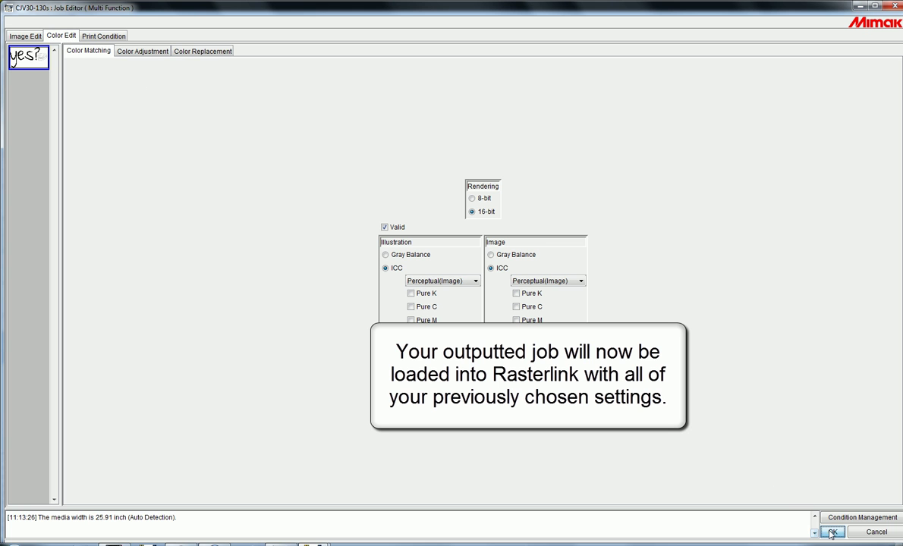